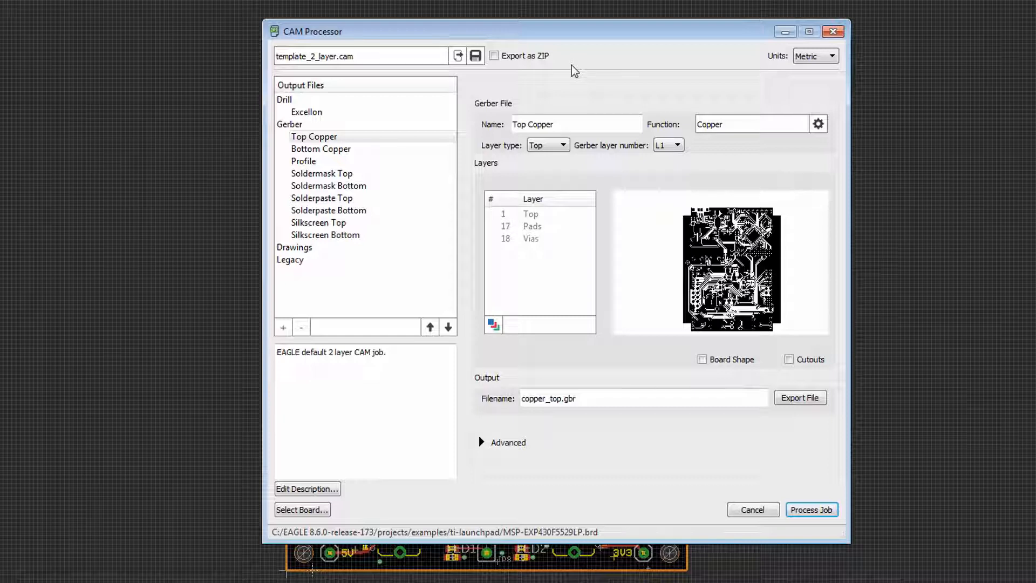
- Load the legacy gerb274x.cam job from Local CAM jobs
click(459, 60)
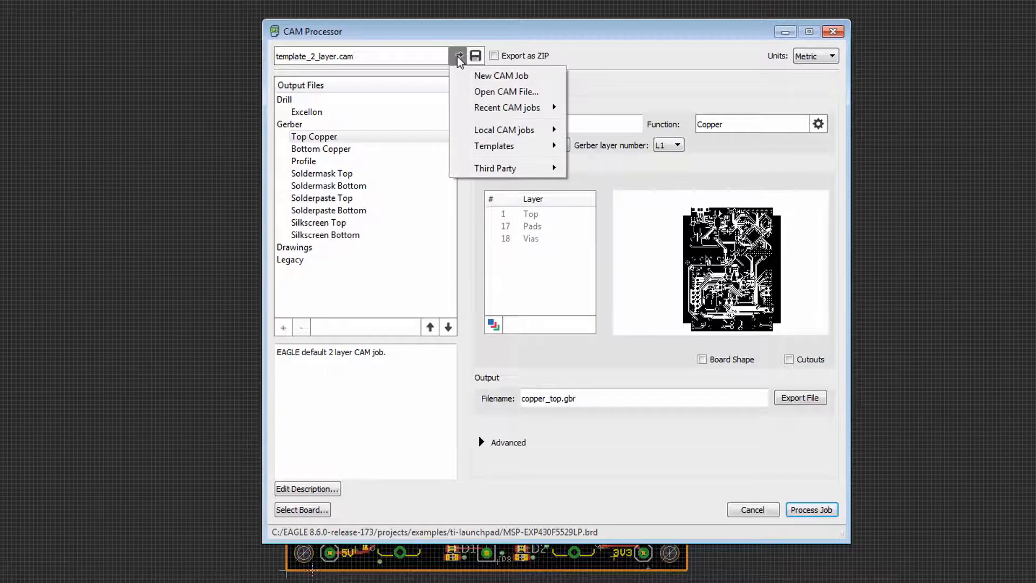
mouse_move(504, 131)
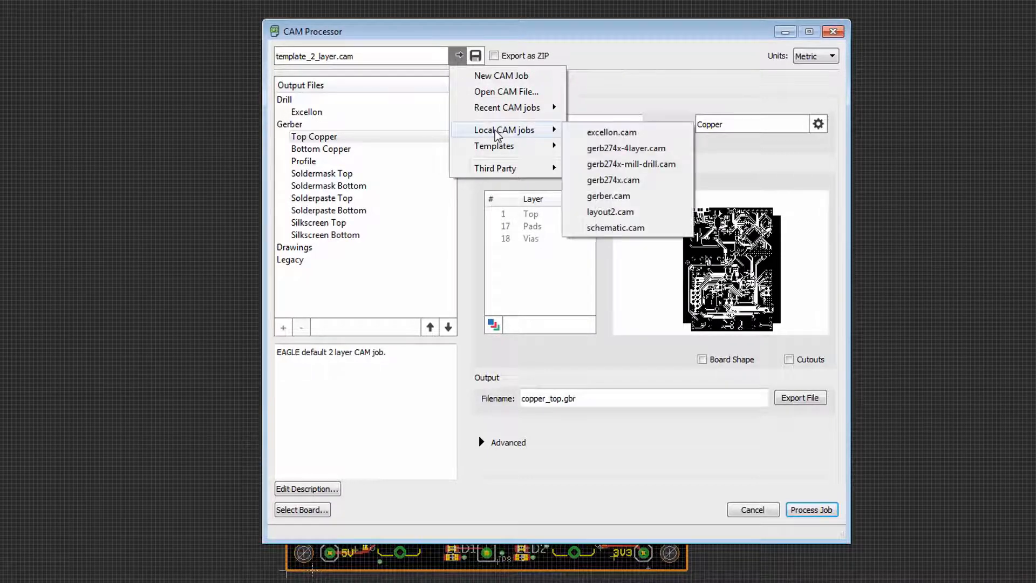
click(629, 188)
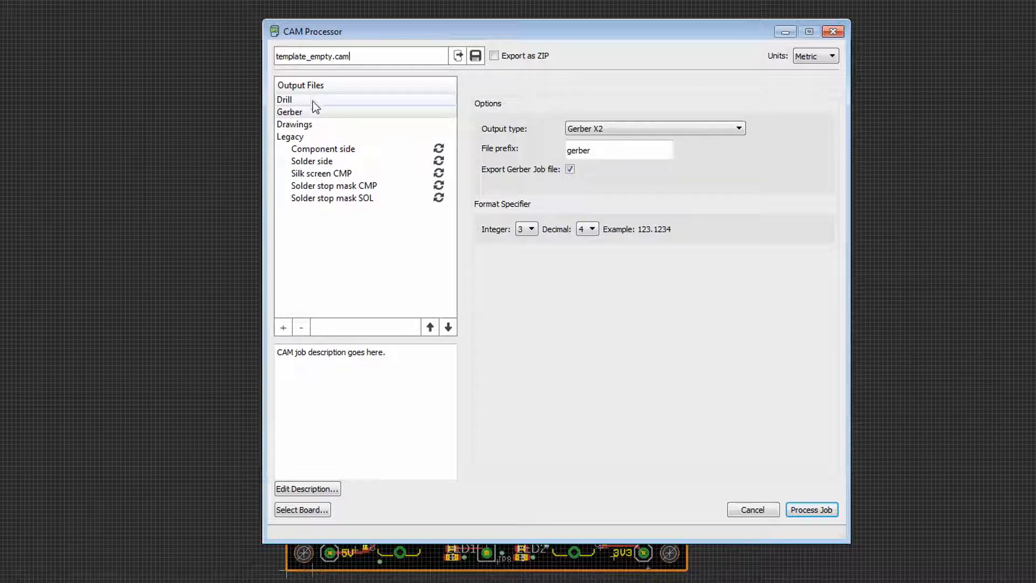
- Review the Legacy group's Component side and Solder side sections
click(306, 135)
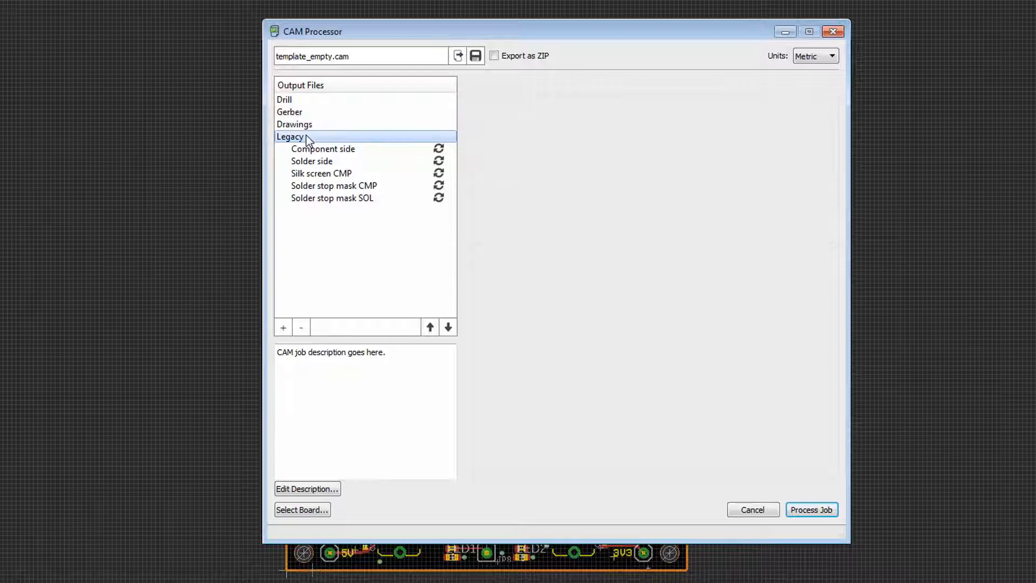
click(324, 149)
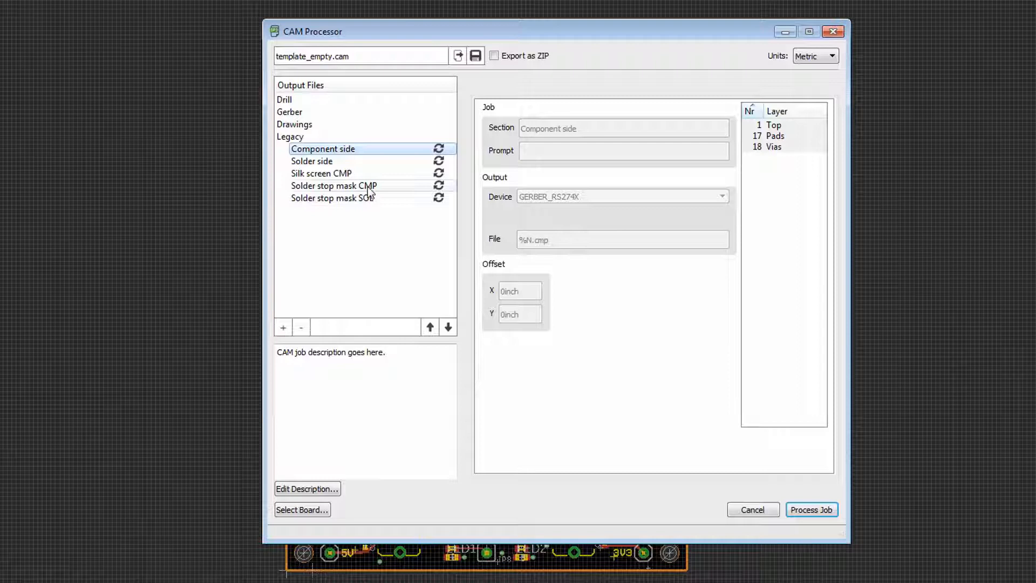
click(330, 165)
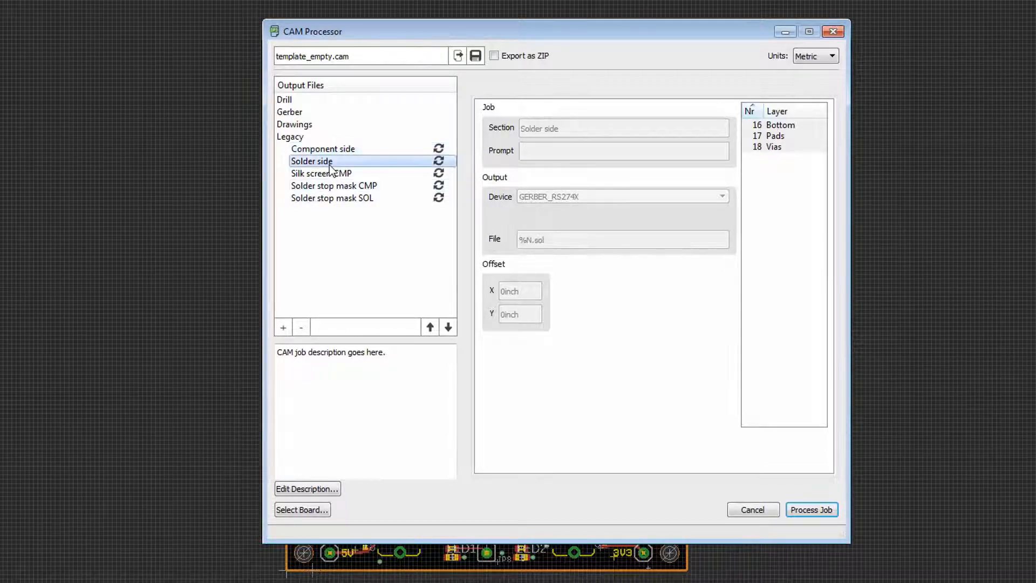
click(333, 185)
click(332, 152)
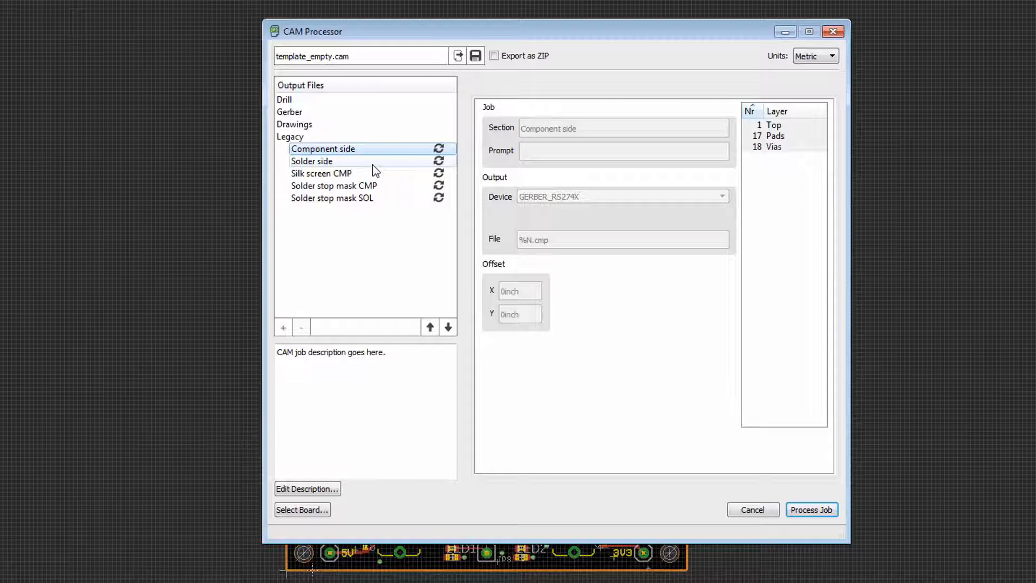
- Convert the Component side legacy section into a Gerber output and acknowledge the notice
double_click(342, 151)
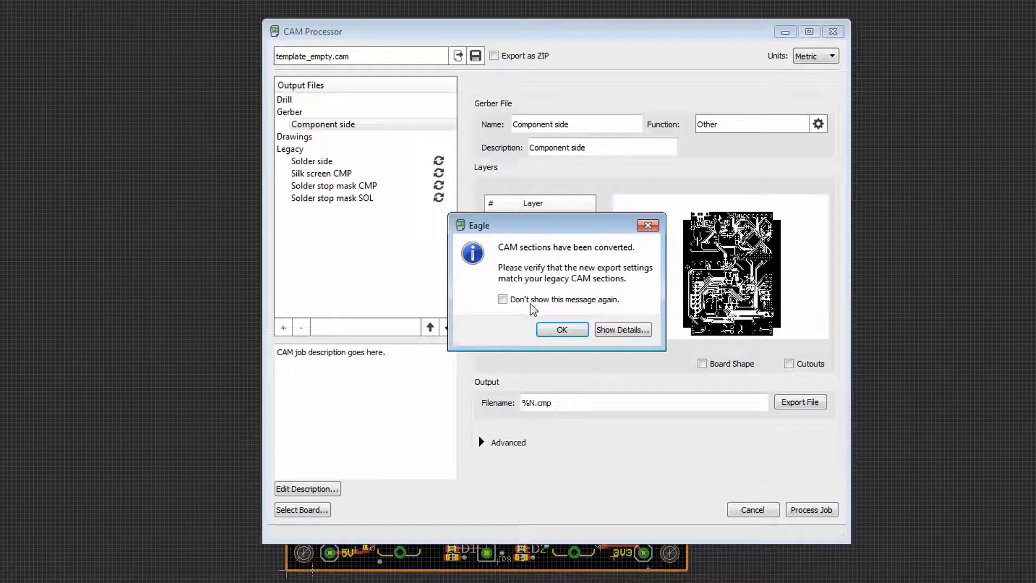
click(570, 329)
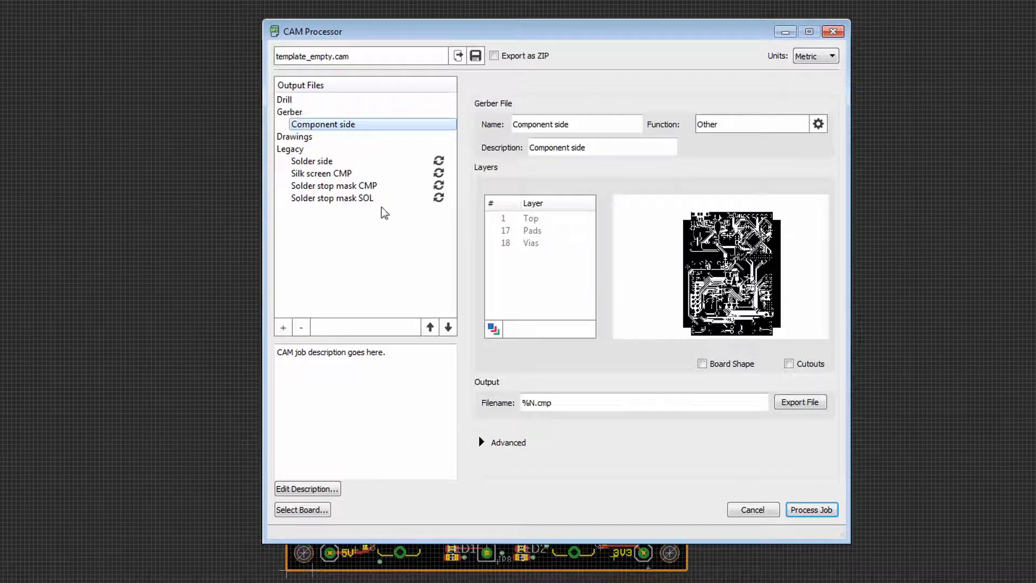
- Convert all remaining legacy sections to the new CAM format and review the resulting Gerber outputs
right_click(292, 150)
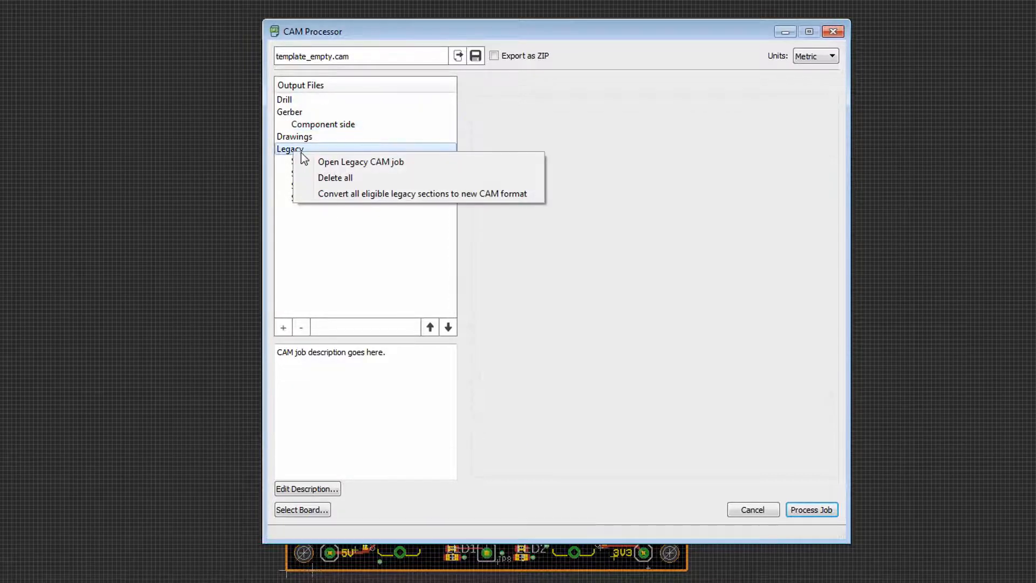
click(357, 195)
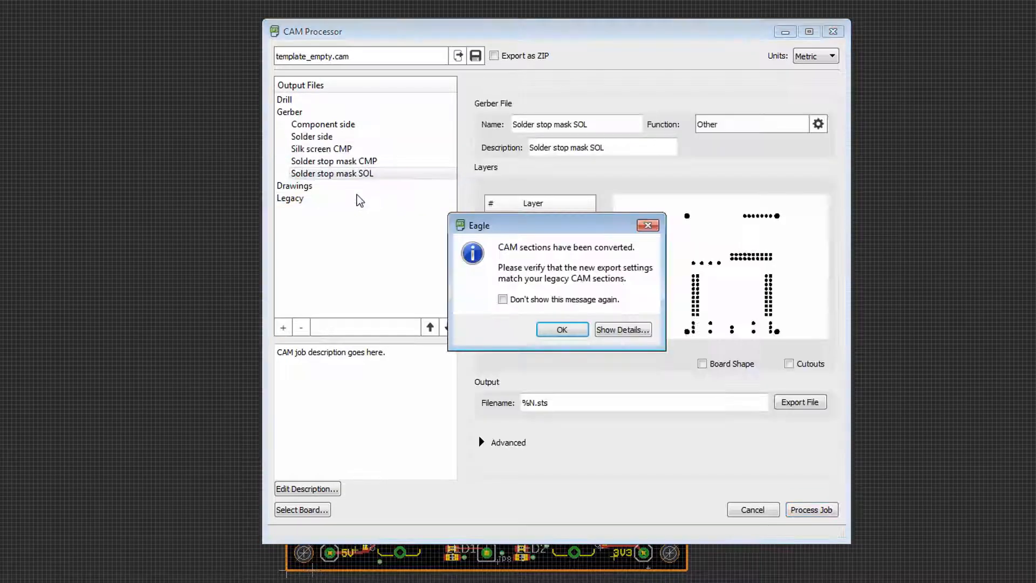
click(562, 330)
click(332, 125)
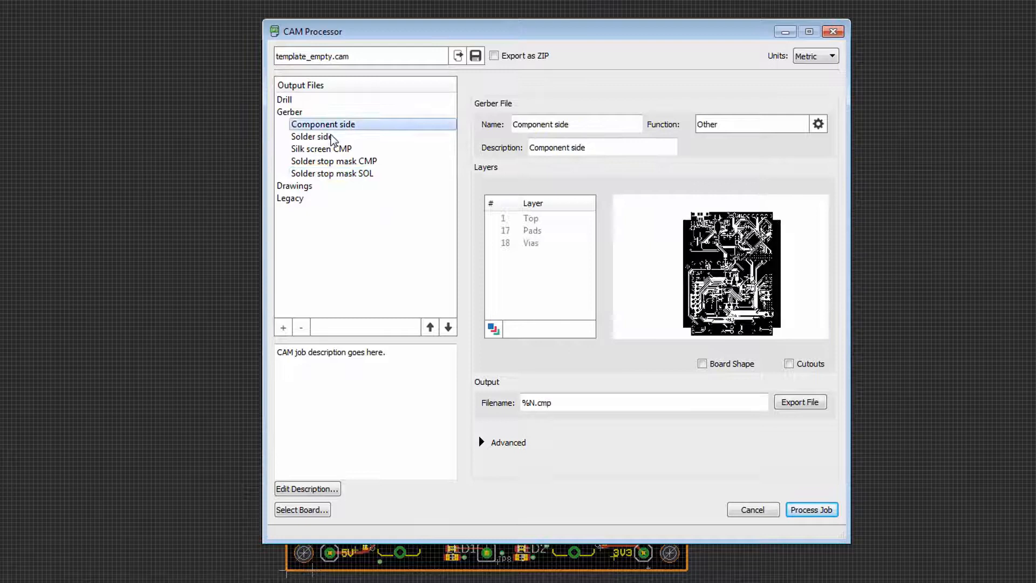
click(339, 163)
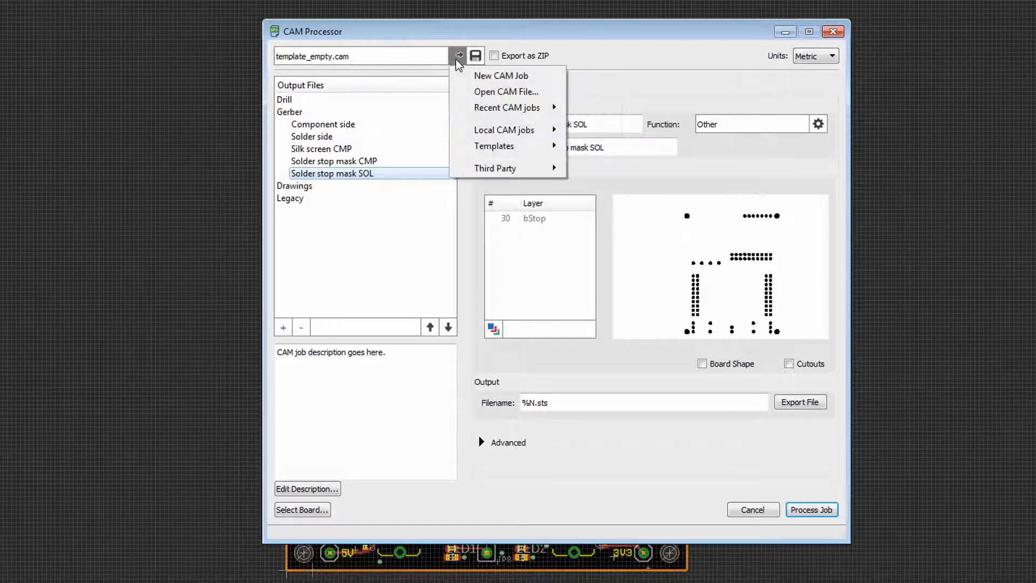
mouse_move(494, 146)
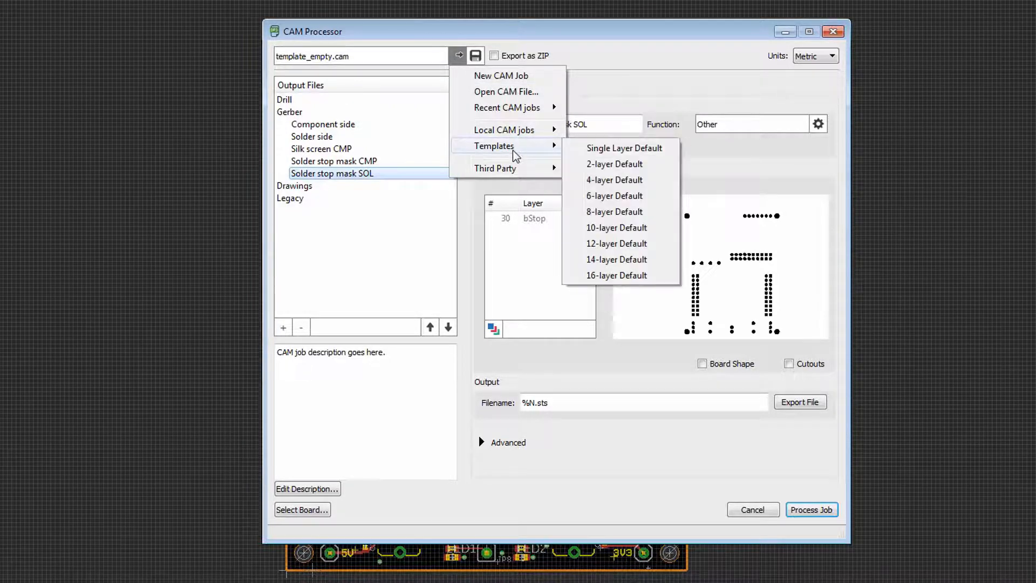
- Load the 2-layer Default template and add a new Gerber output to the Gerber group
click(612, 165)
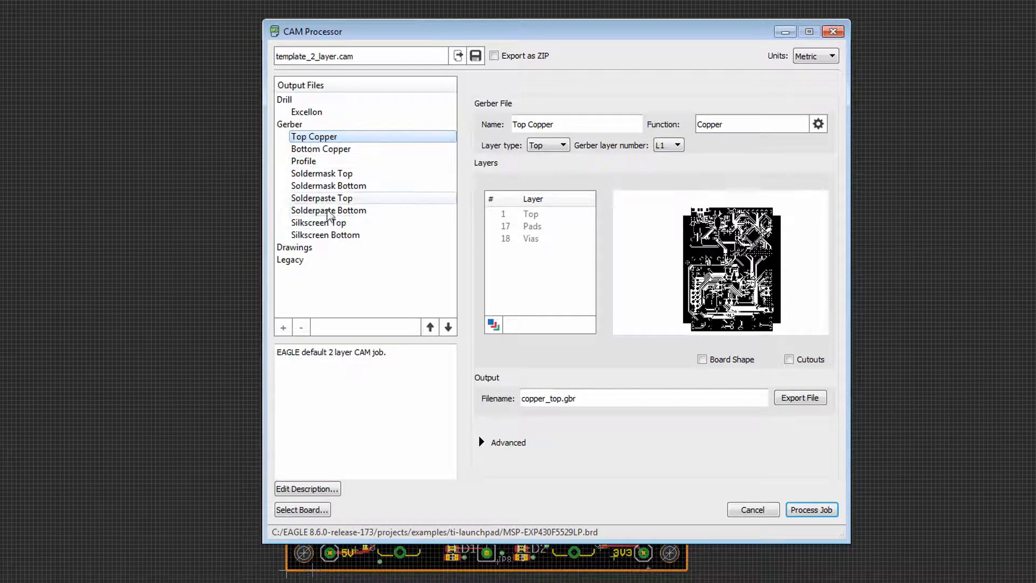
right_click(292, 125)
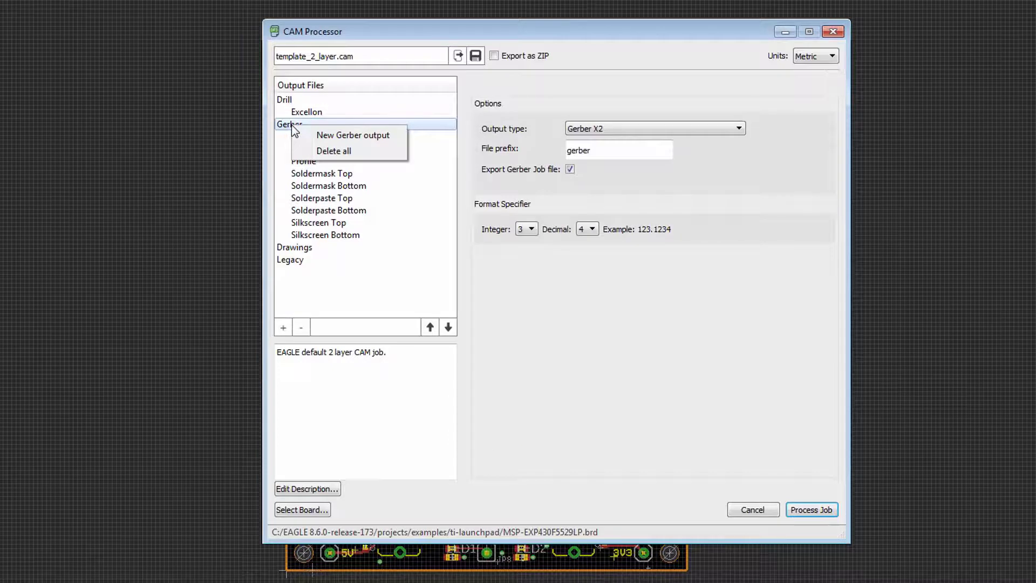
click(322, 137)
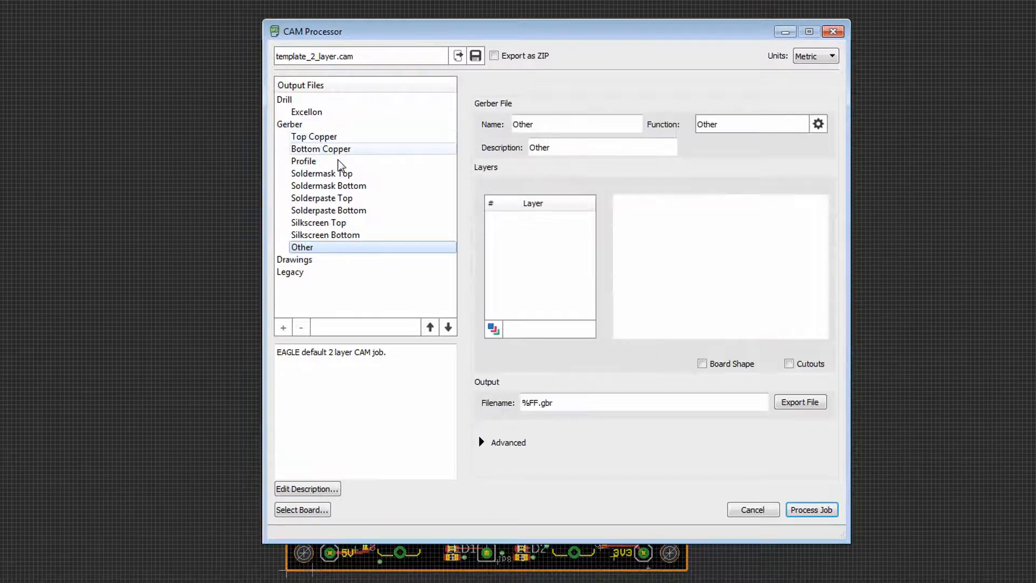
- Rename the new output Milling, keep its file function, and replace its description with milling information
double_click(556, 123)
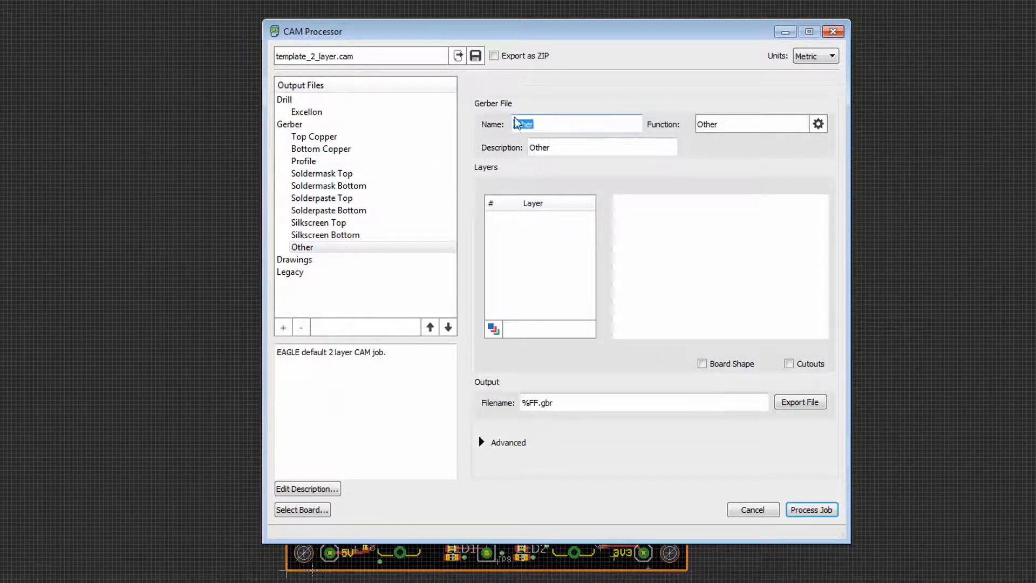
text(Milling)
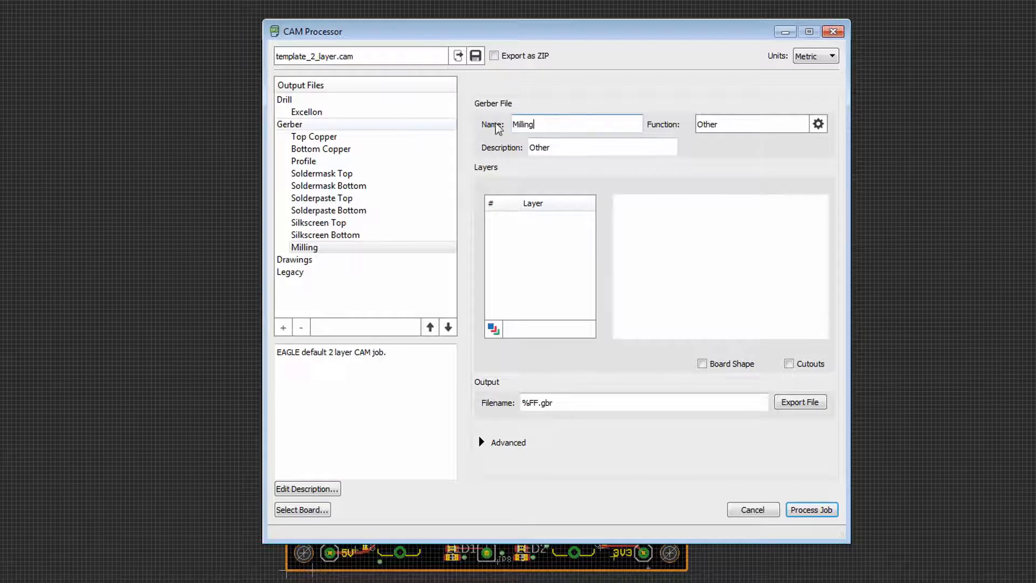
click(819, 124)
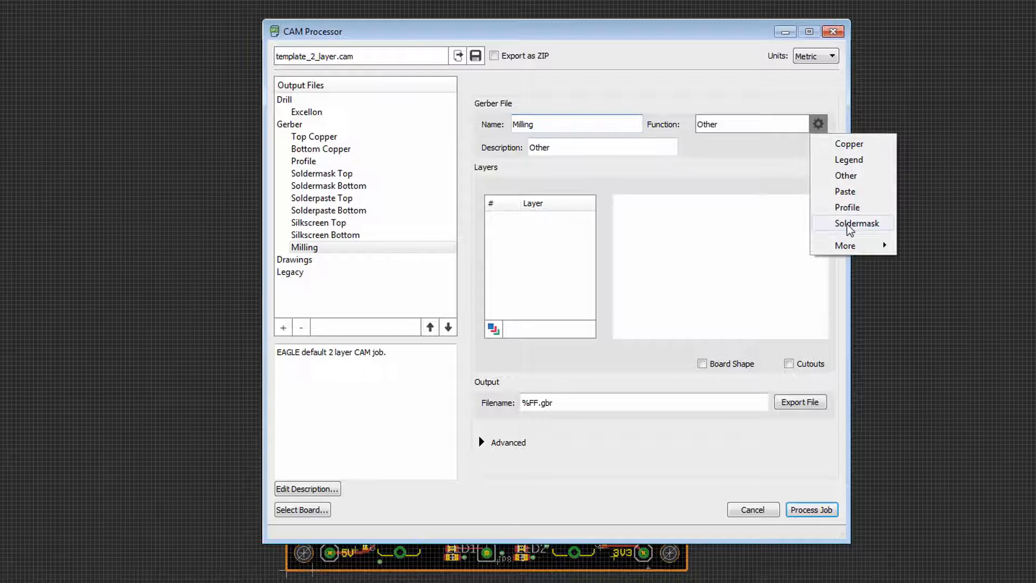
mouse_move(847, 246)
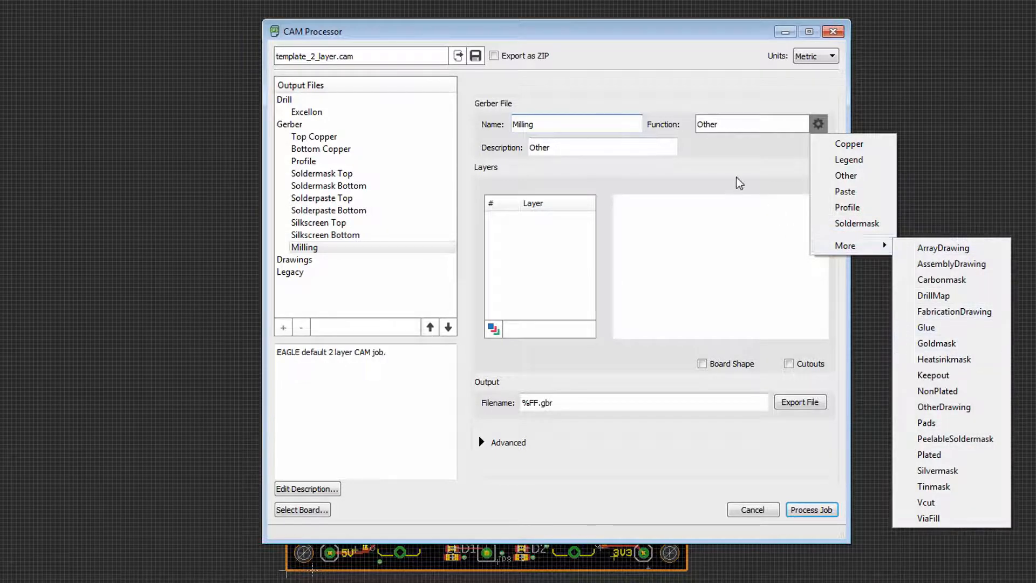
click(725, 166)
drag(613, 147, 496, 144)
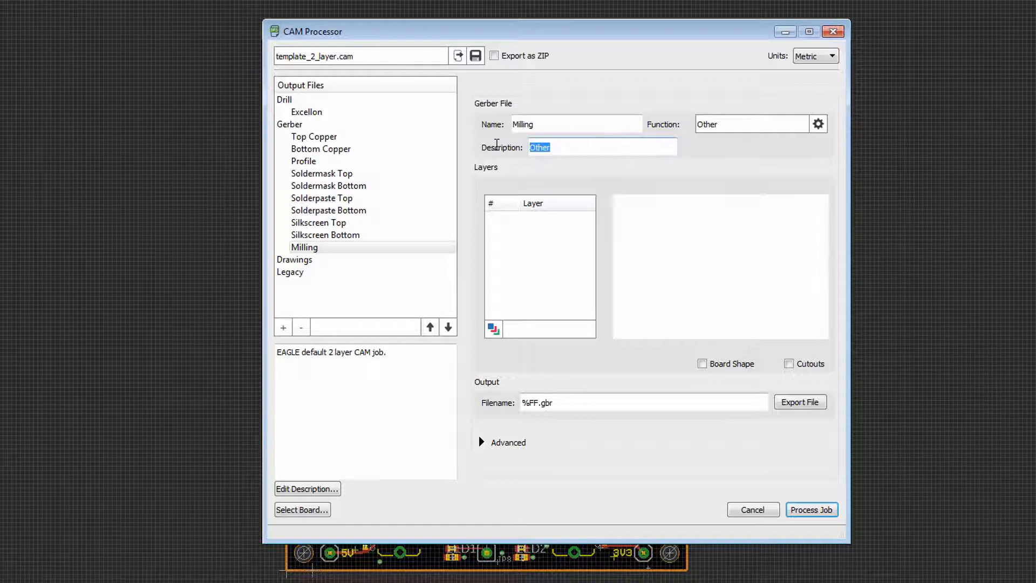
text(Milling )
text(Information)
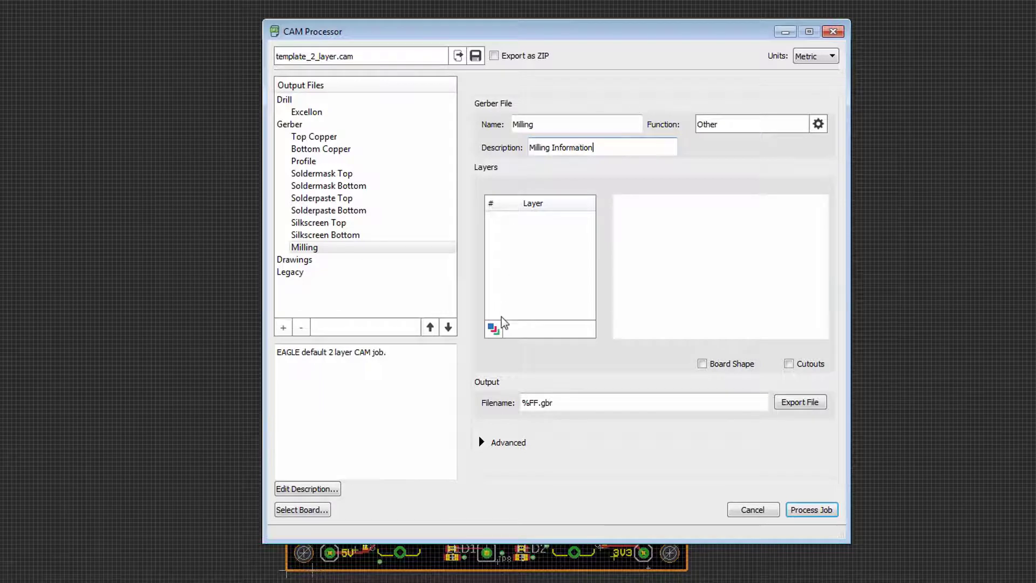
- Assign layer 46 Milling to the output and include Board Shape and Cutouts
click(493, 328)
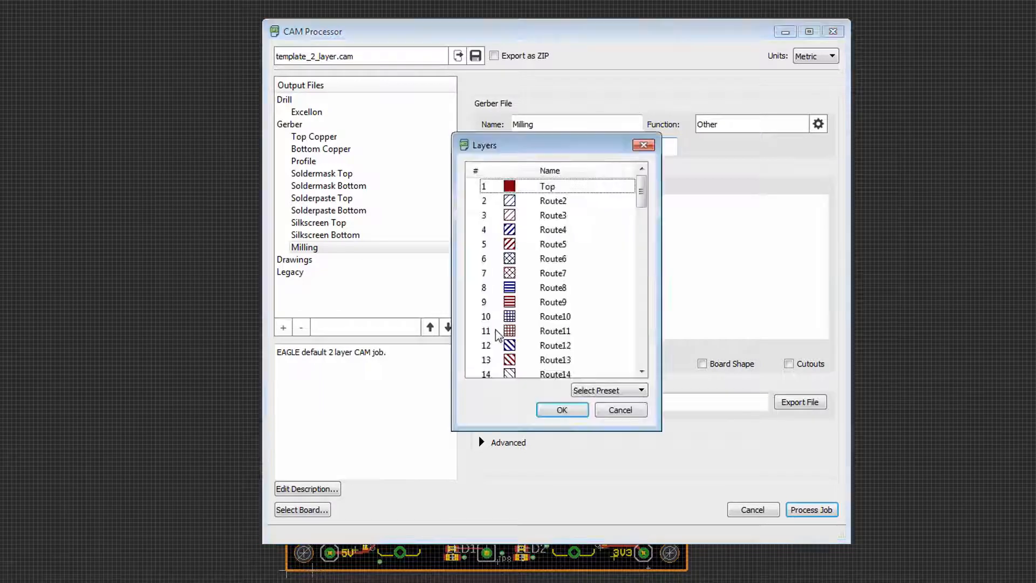
mouse_move(642, 189)
mouse_down()
mouse_move(642, 346)
mouse_move(641, 300)
mouse_up()
click(548, 245)
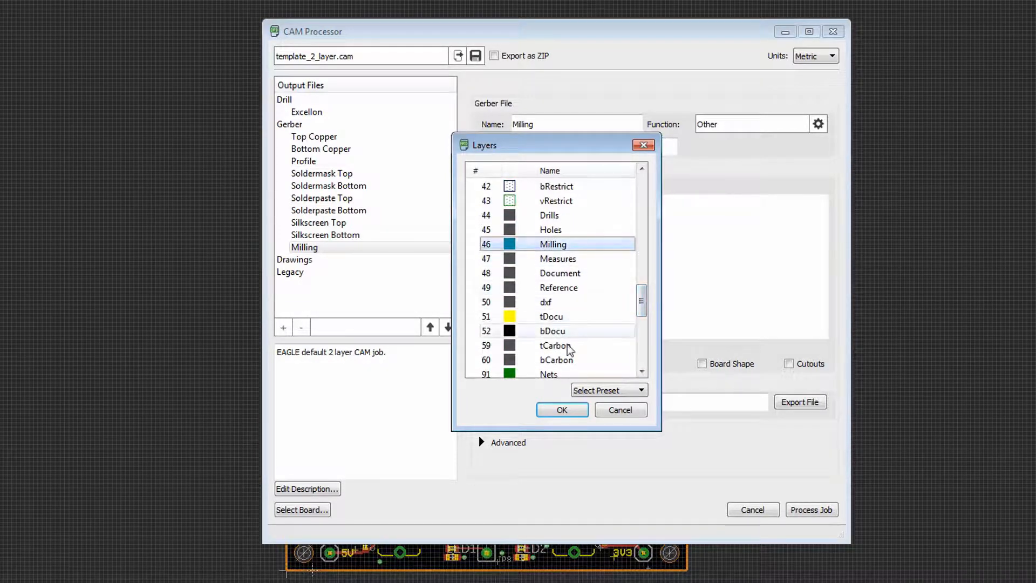
click(563, 410)
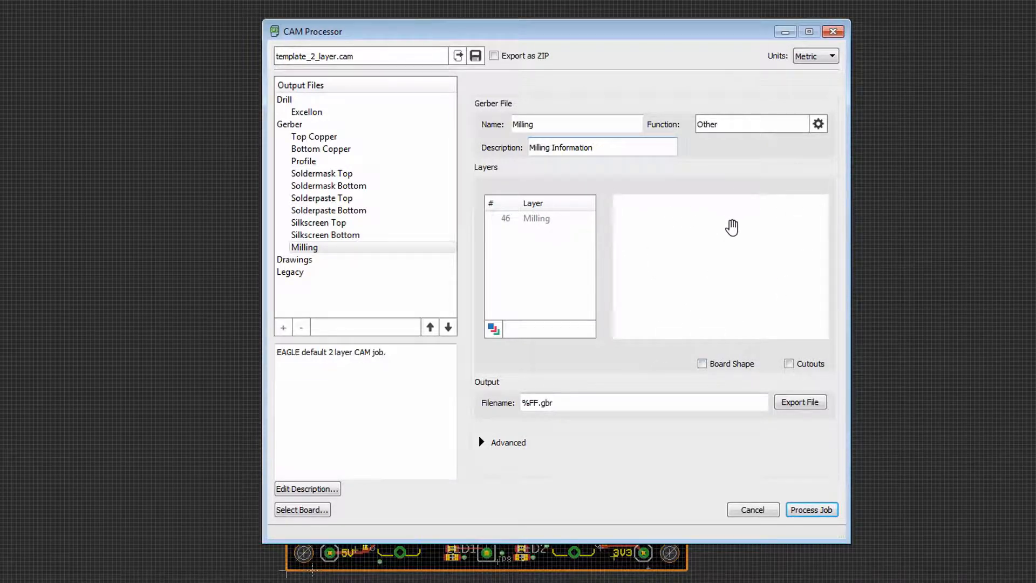
click(702, 363)
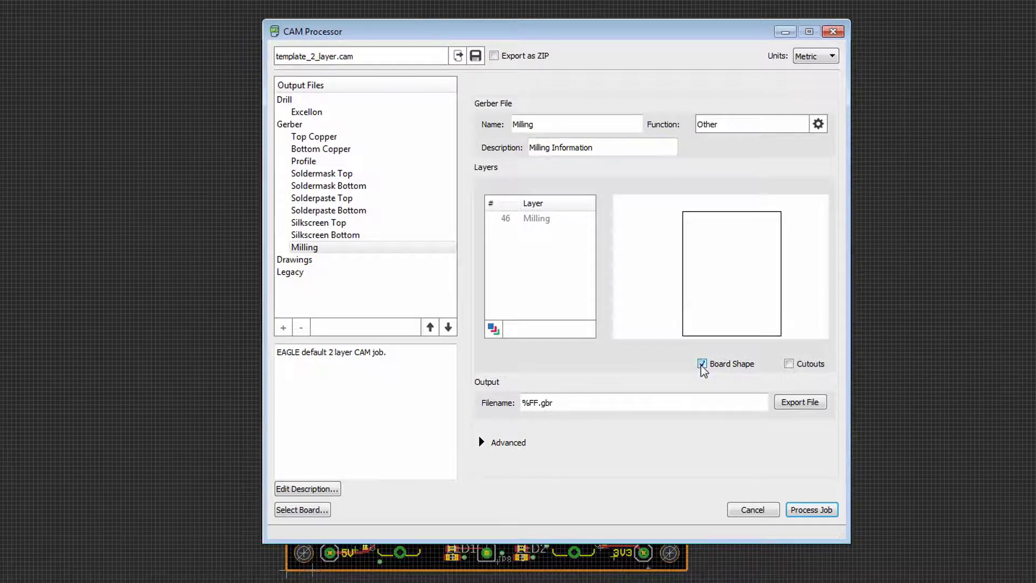
click(789, 366)
- Show the Soldermask Bottom output and look at the job description editor without changing it
click(322, 188)
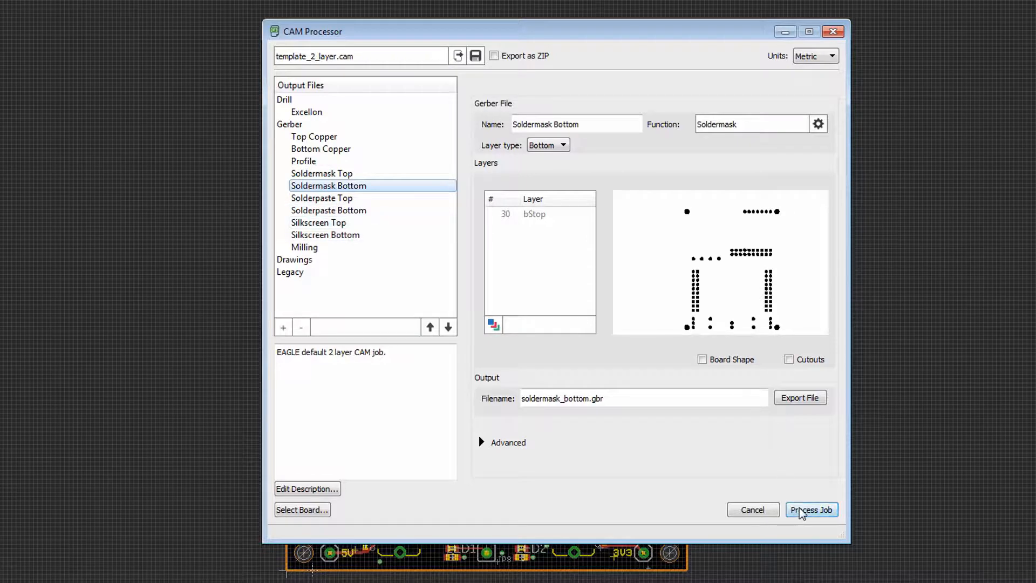
click(396, 358)
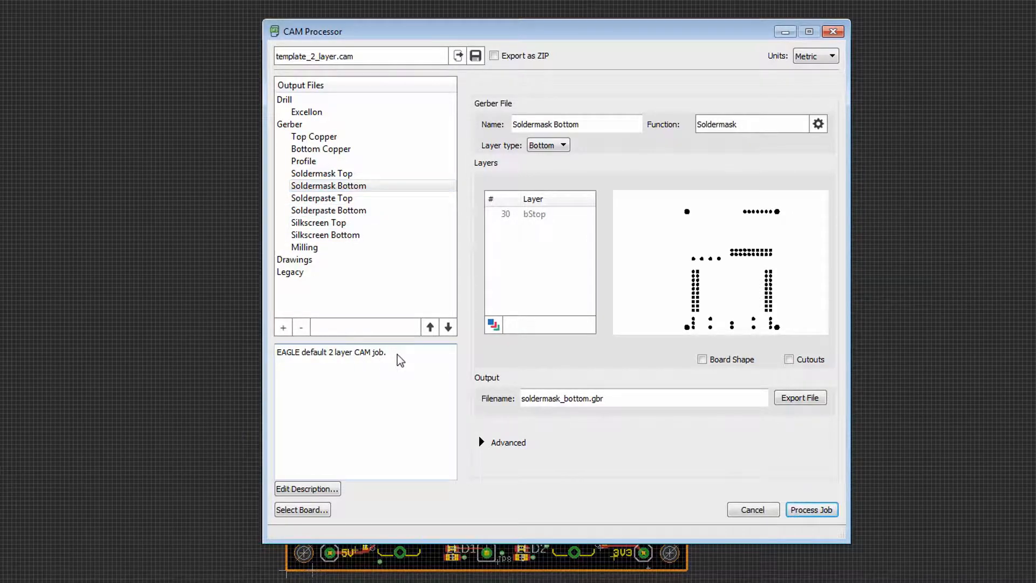
click(320, 490)
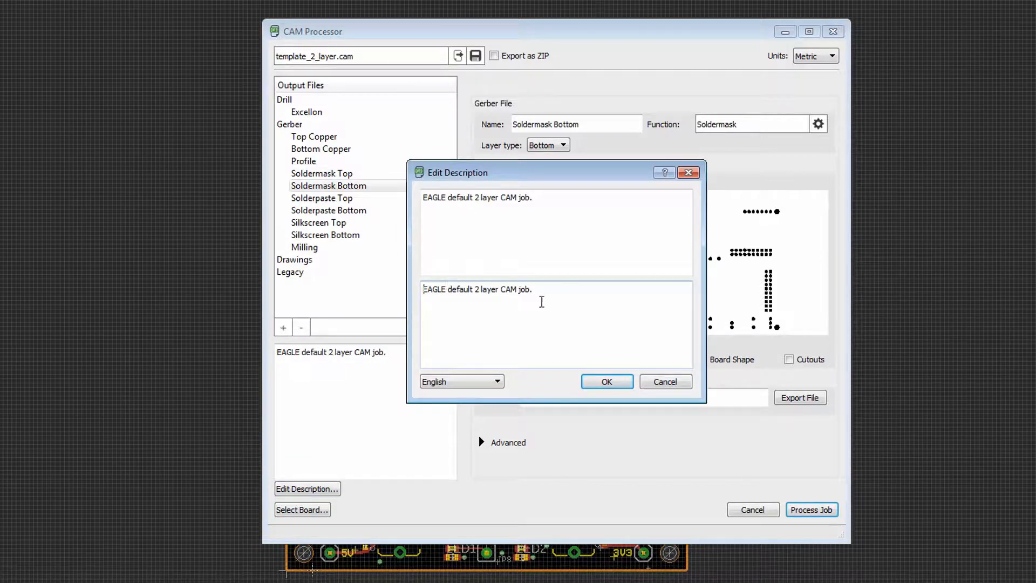
click(665, 382)
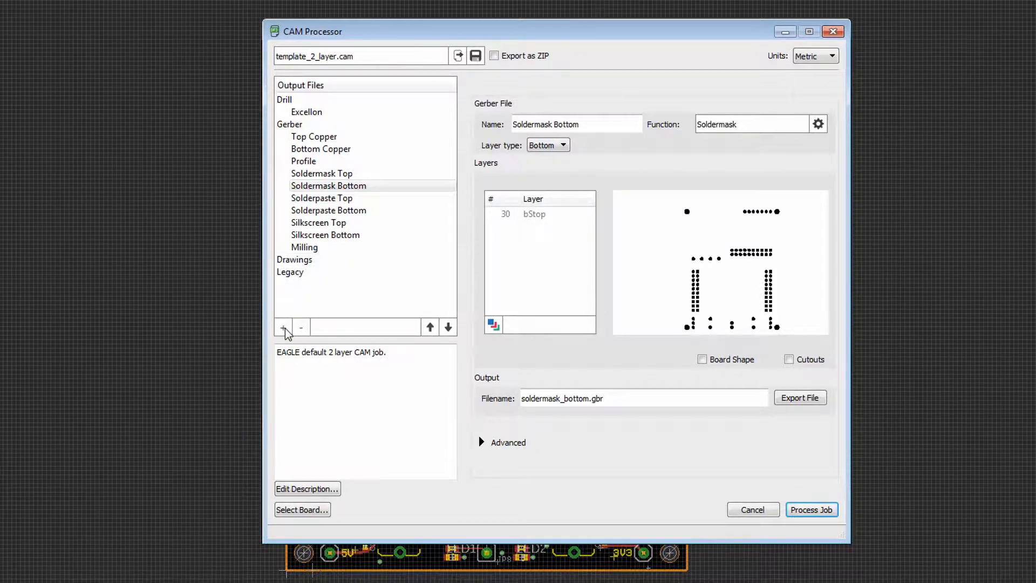
- Check the new-output choices under + without adding anything
click(284, 328)
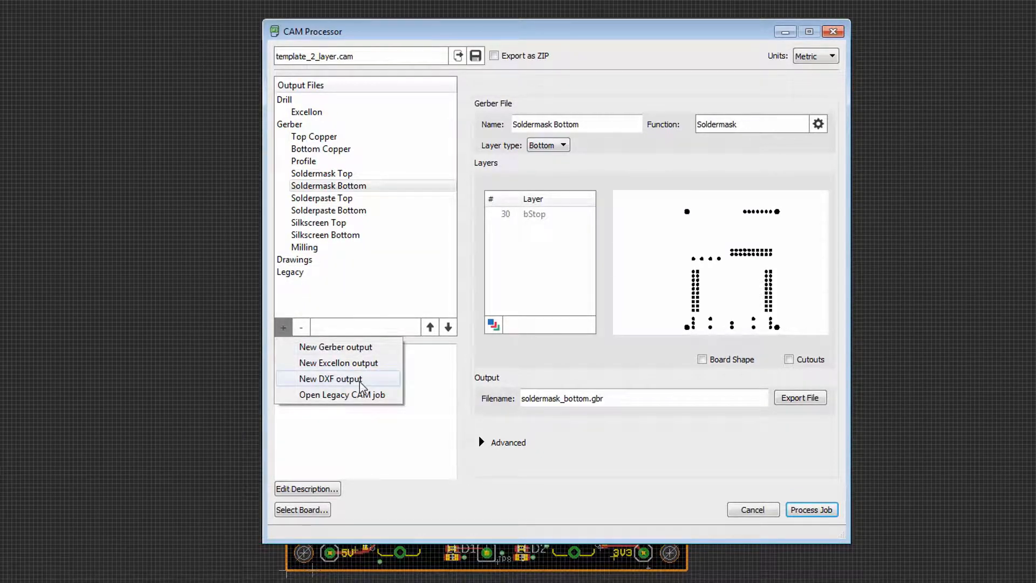
click(457, 344)
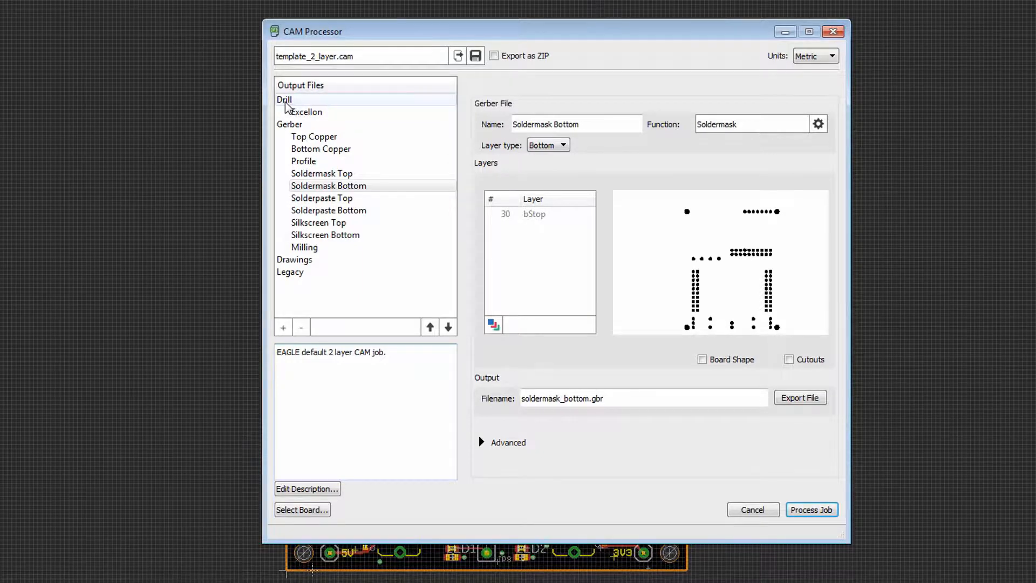
- Add a new Excellon drill output named drills to the Drill group
click(286, 105)
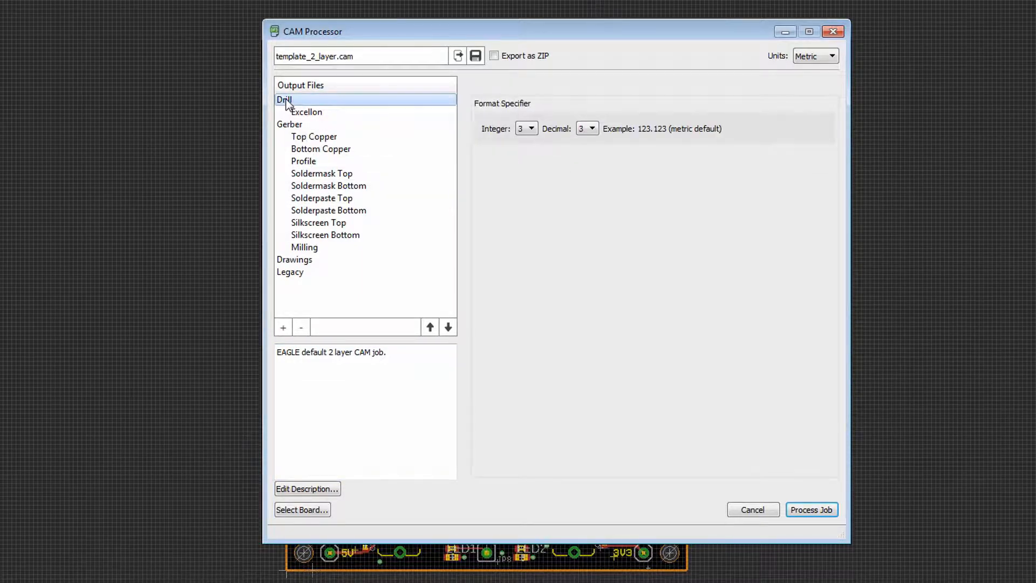
right_click(287, 105)
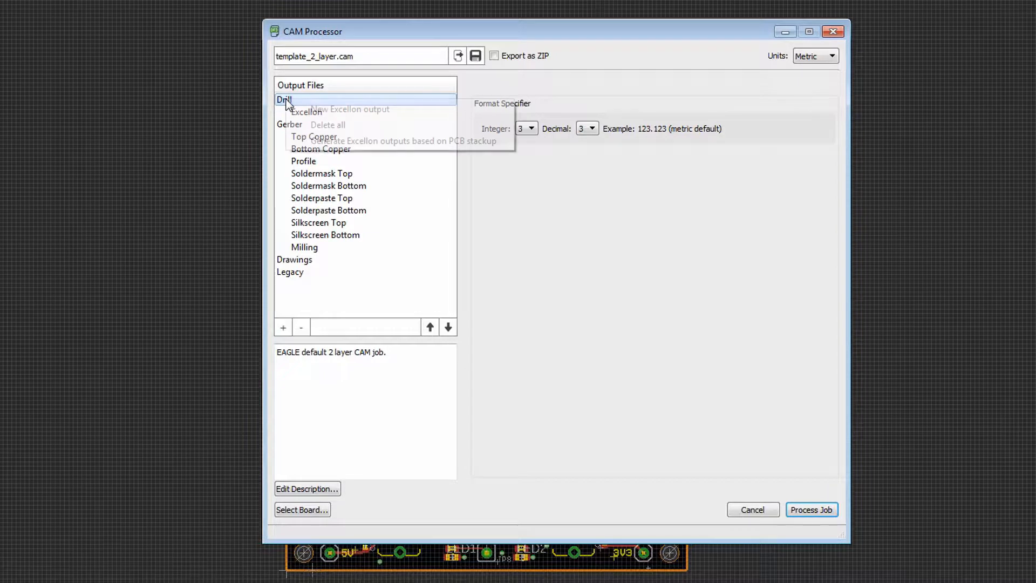
click(313, 111)
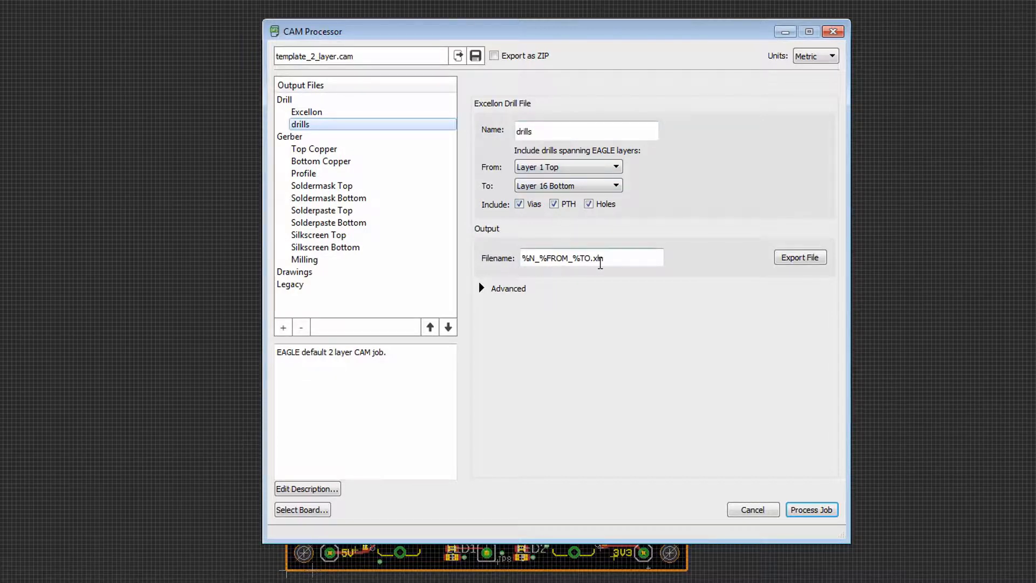
- Review the drills output's context options, then return to the Drill format settings
right_click(309, 128)
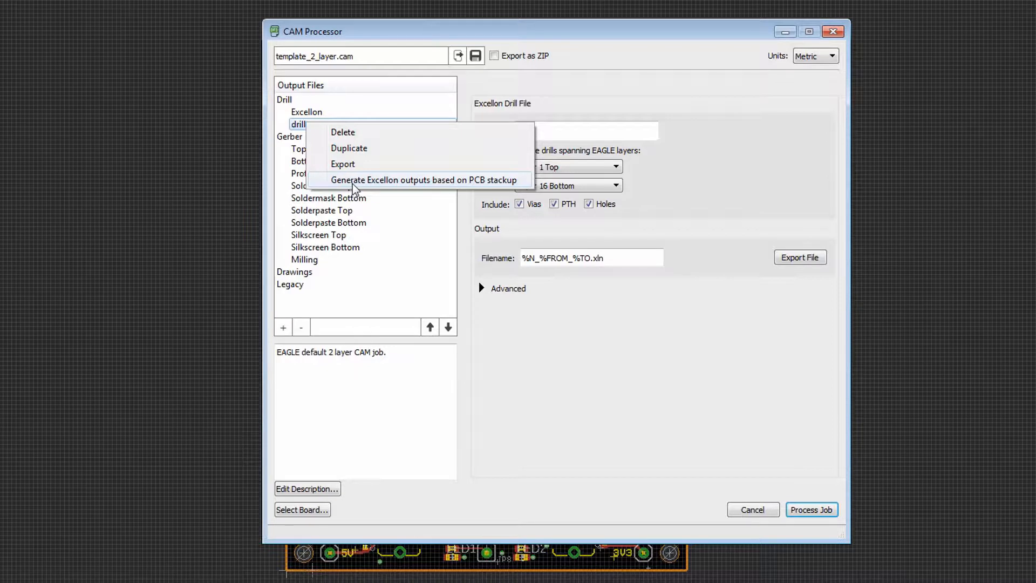
click(558, 92)
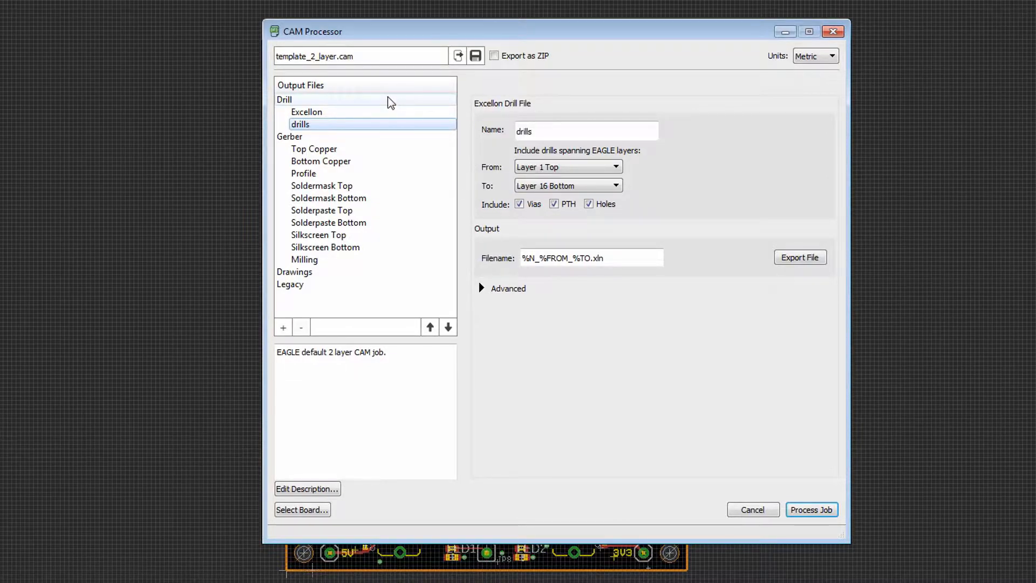
click(308, 101)
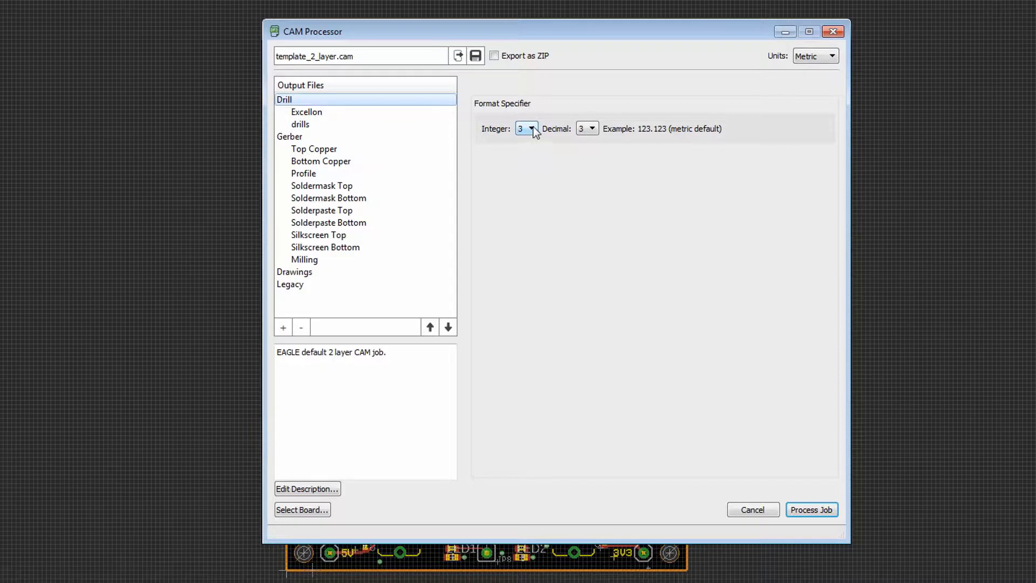
- Show the general Gerber options and keep Gerber X2 as the output type
click(338, 136)
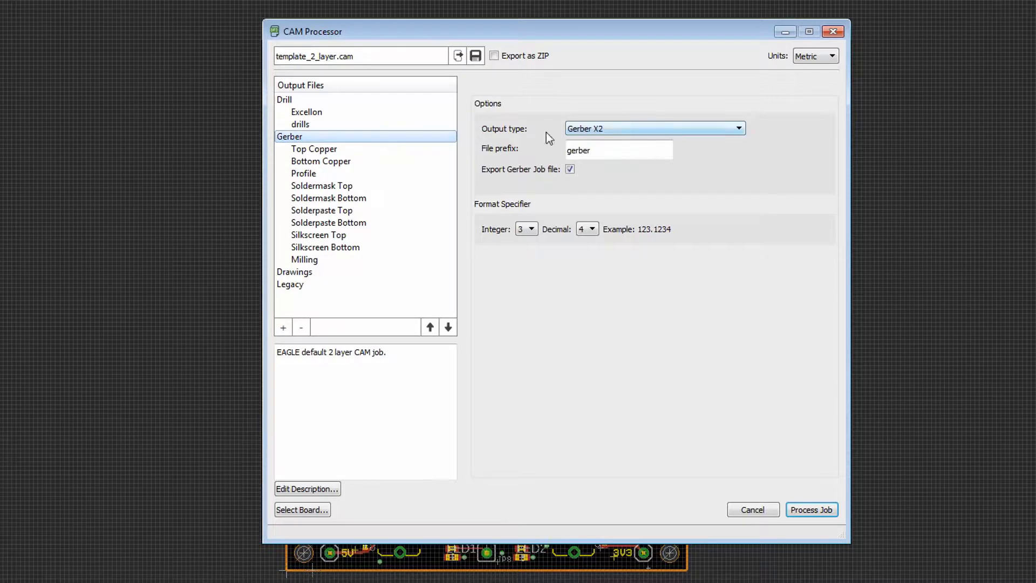
click(681, 130)
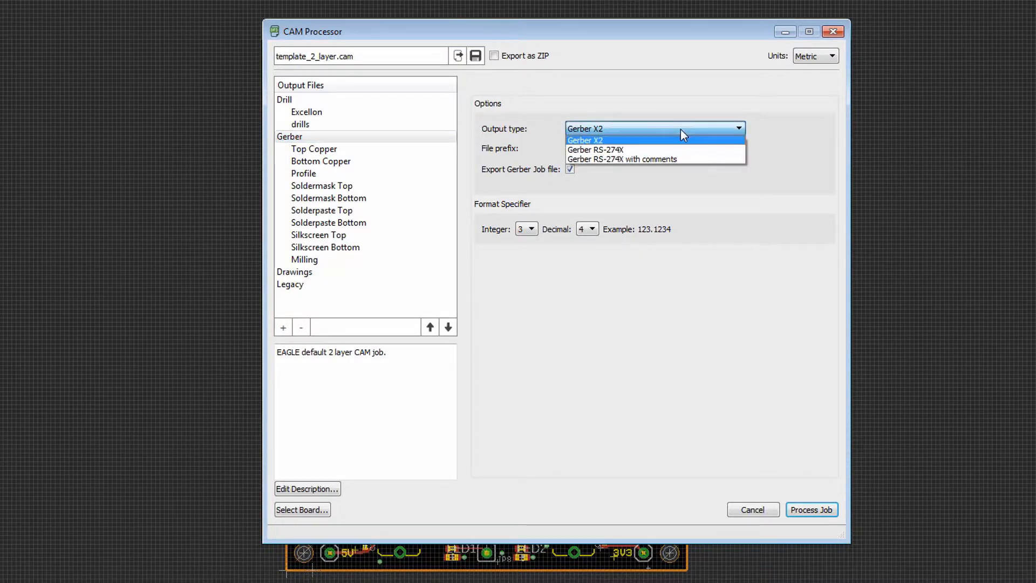
click(663, 130)
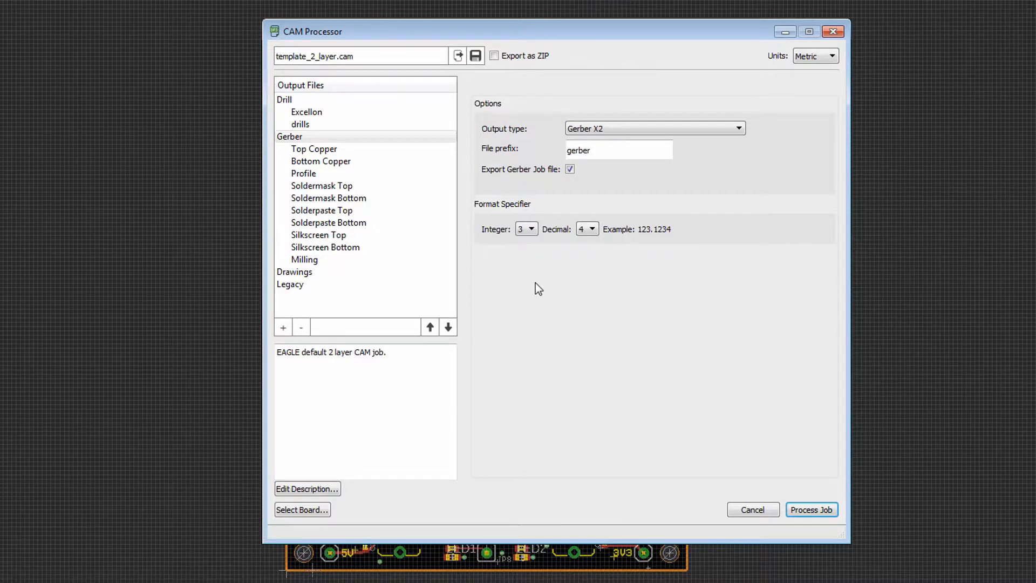
- Enable Export as ZIP for the CAM job's outputs
click(494, 56)
- Show the Bottom Copper output (layers 16 Bottom, 17 Pads, 18 Vias) and zoom into its board preview
click(324, 162)
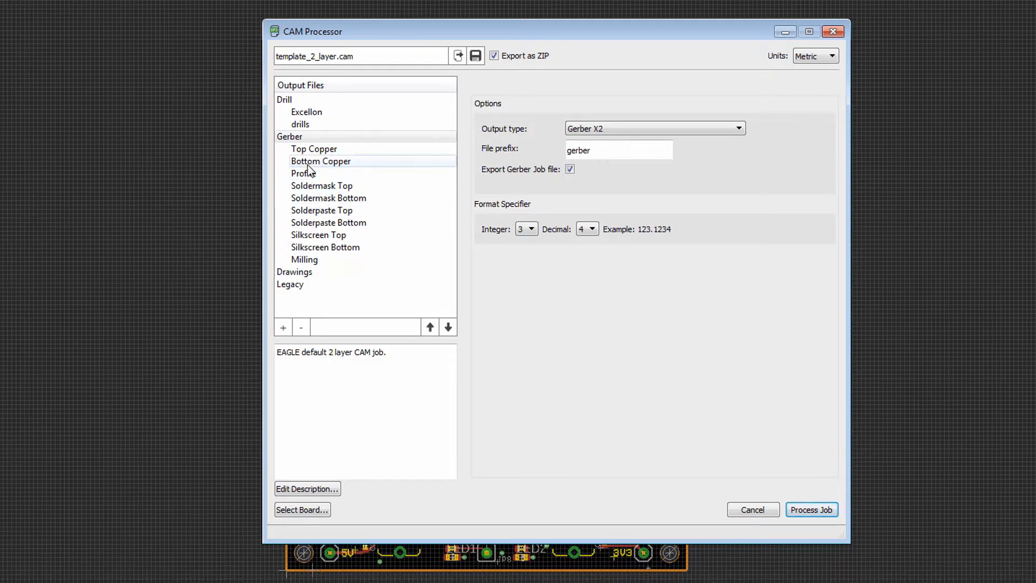
click(739, 267)
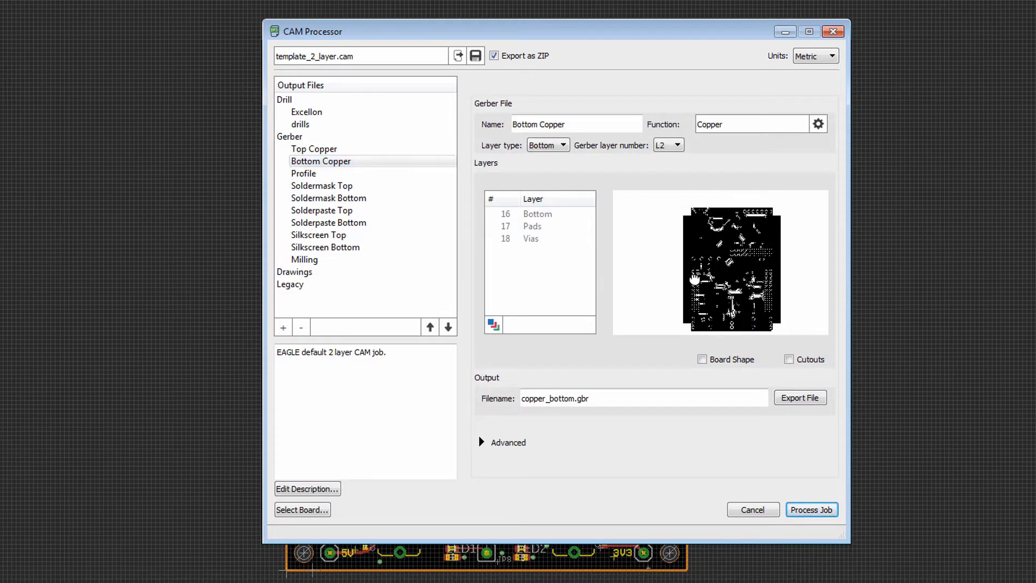
scroll(734, 261, up, 2)
scroll(725, 276, up, 2)
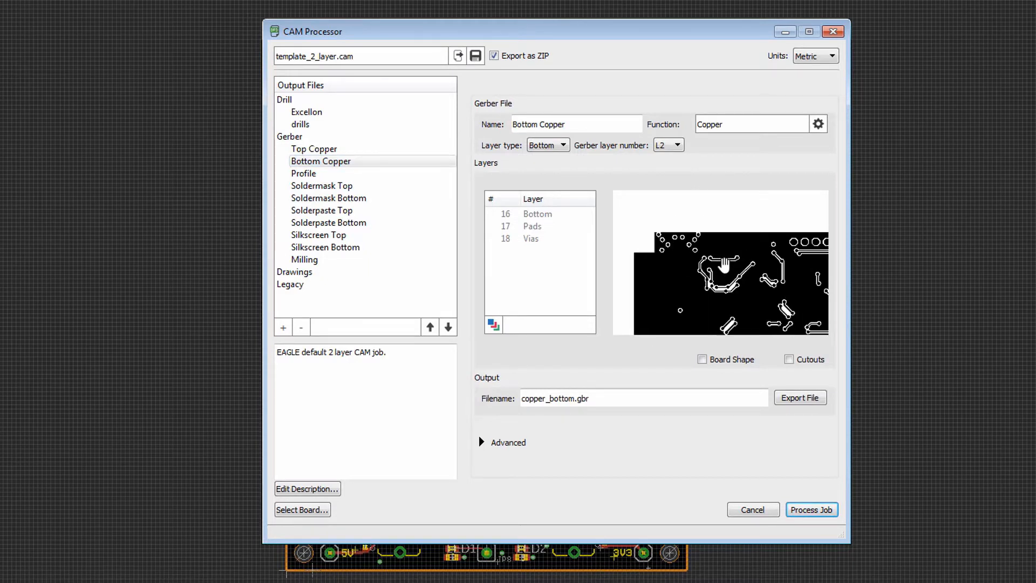